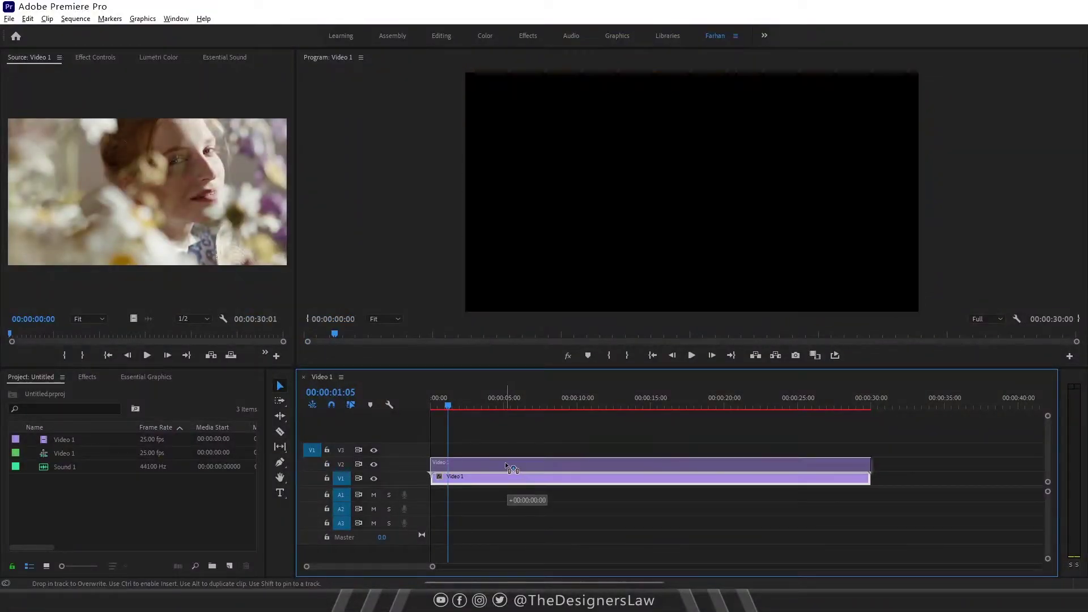
Step: Apply Gaussian Blur to the V2 clip with Blurriness 70
{"action": "left_click", "coordinate": [87, 377]}
{"action": "type", "text": "gauss"}
{"action": "left_click_drag", "start_coordinate": [61, 506], "coordinate": [490, 463]}
{"action": "left_click", "coordinate": [110, 57]}
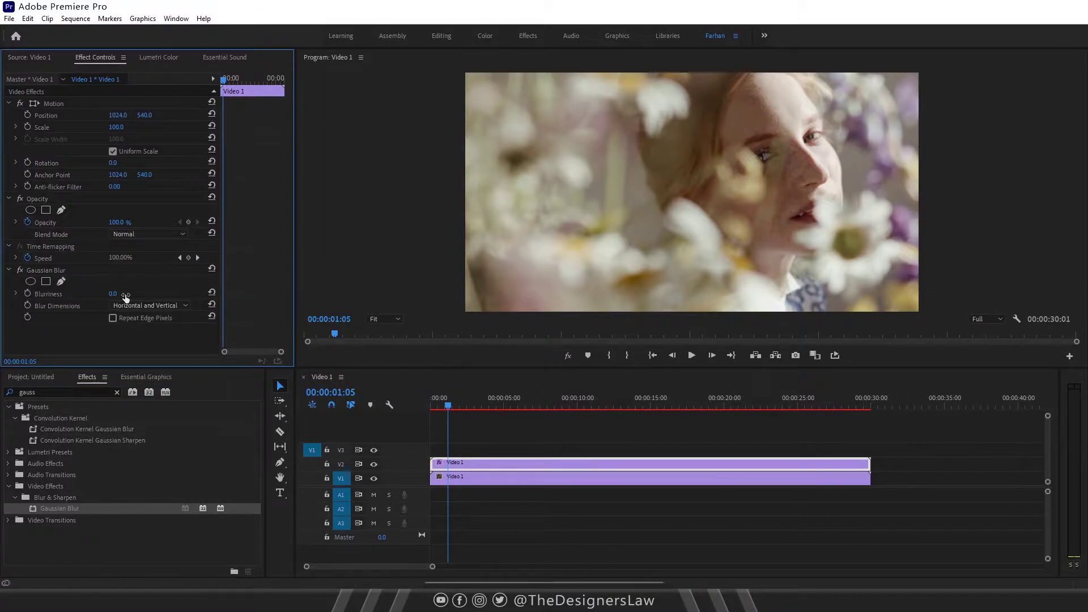
{"action": "type", "text": "70"}
{"action": "key", "text": "Return"}
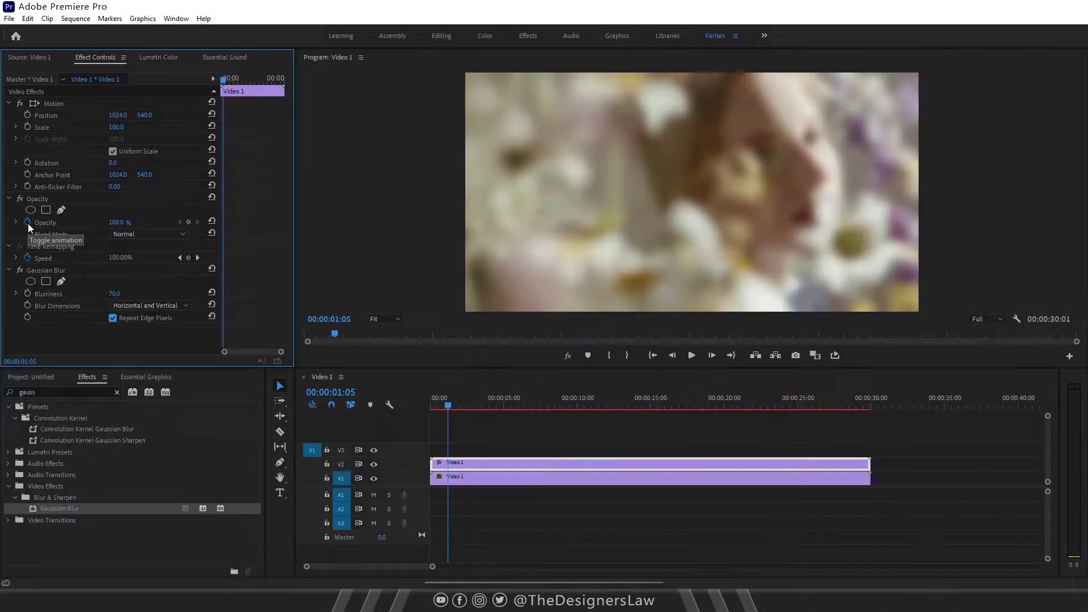
Step: Set the V2 clip to 75% opacity in Screen blend mode and preview the glow
{"action": "left_click", "coordinate": [119, 221]}
{"action": "type", "text": "75"}
{"action": "left_click", "coordinate": [149, 234]}
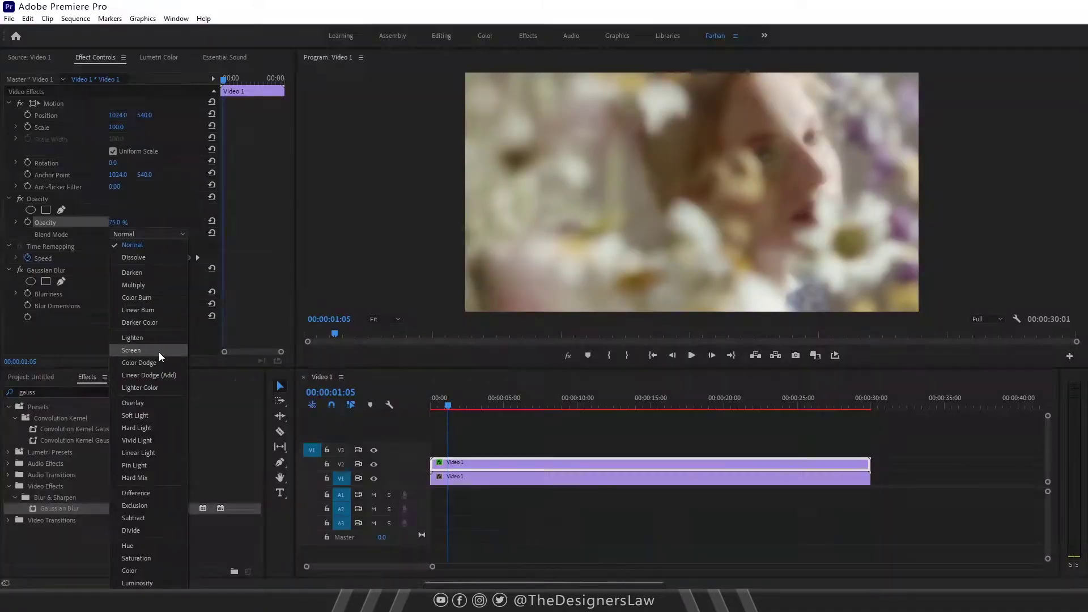
{"action": "left_click", "coordinate": [159, 353]}
{"action": "left_click_drag", "start_coordinate": [489, 412], "coordinate": [443, 413]}
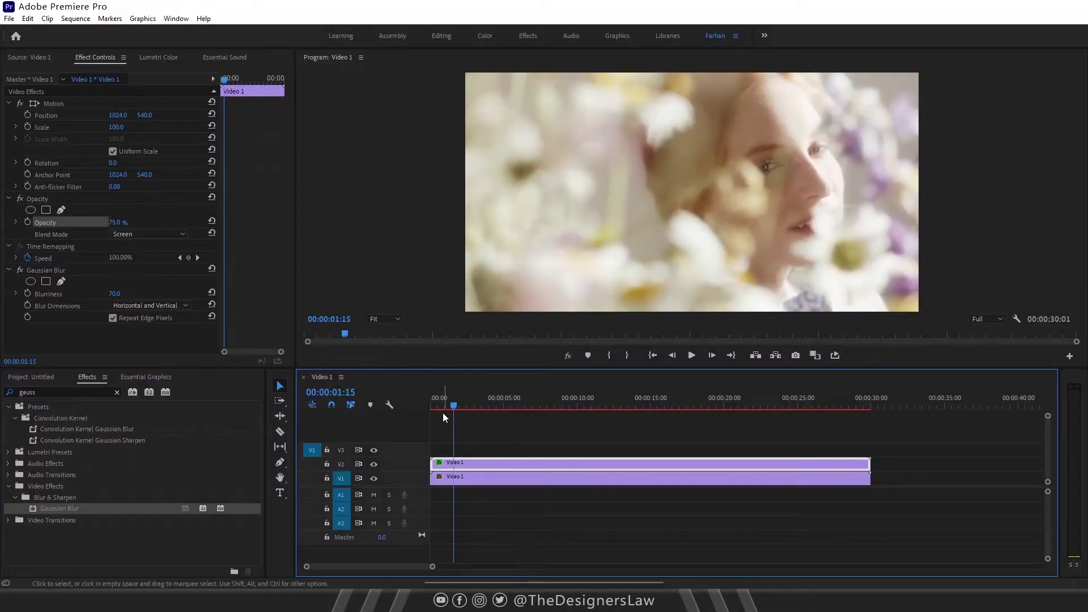
Step: In Lumetri Color, cool the temperature, lift highlights and shadows, set Faded Film 28.8 and Sharpen -33.7
{"action": "left_click", "coordinate": [166, 59]}
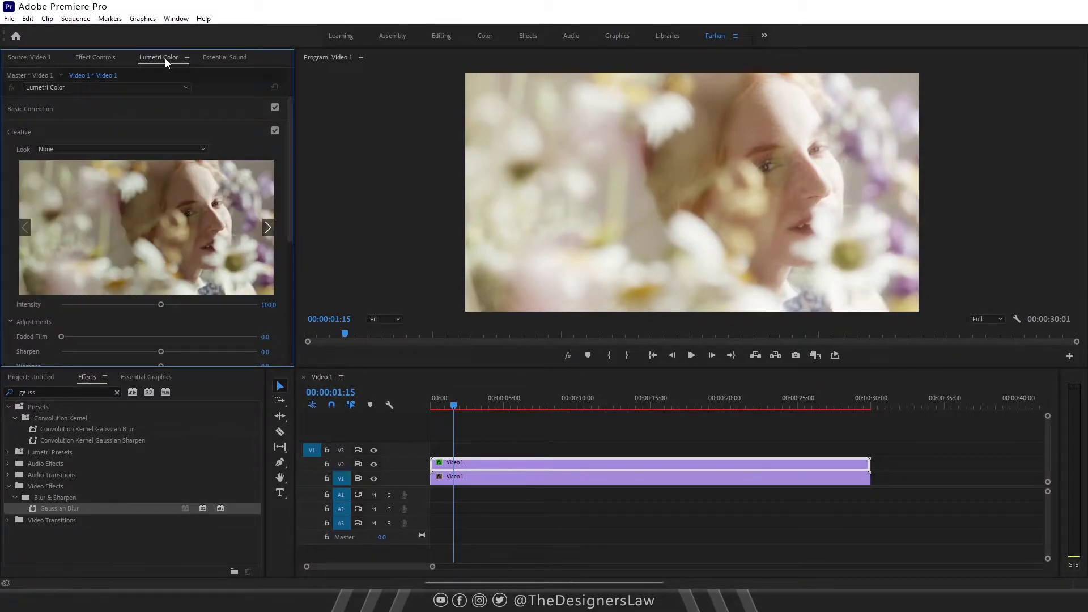
{"action": "left_click", "coordinate": [41, 108]}
{"action": "left_click_drag", "start_coordinate": [161, 189], "coordinate": [158, 188]}
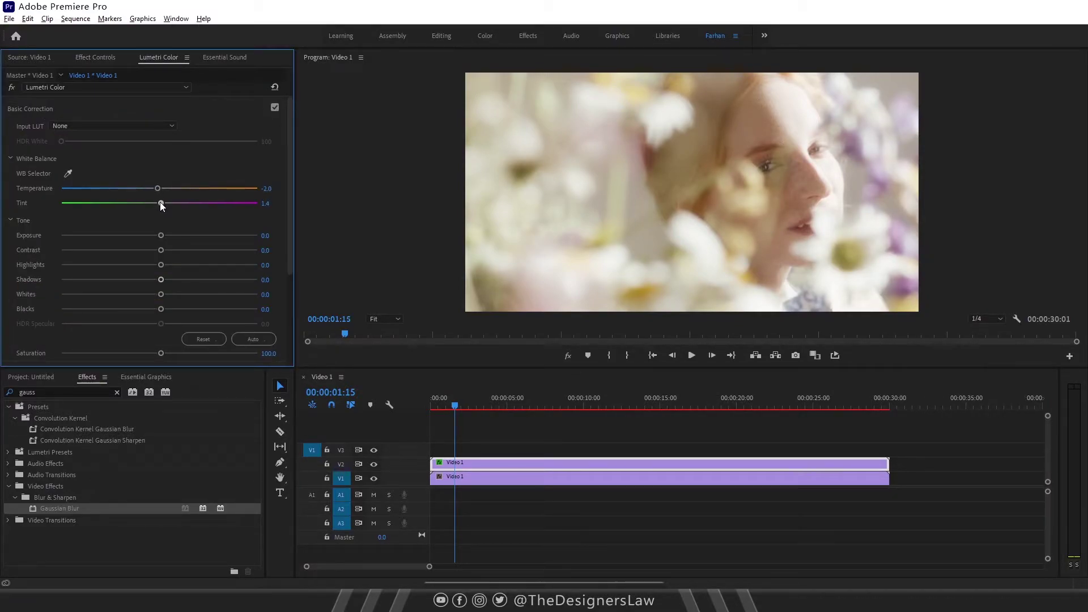
{"action": "mouse_move", "coordinate": [161, 265]}
{"action": "left_mouse_down"}
{"action": "mouse_move", "coordinate": [171, 264]}
{"action": "mouse_move", "coordinate": [166, 280]}
{"action": "left_mouse_up"}
{"action": "mouse_move", "coordinate": [64, 219]}
{"action": "left_mouse_down"}
{"action": "mouse_move", "coordinate": [117, 221]}
{"action": "mouse_move", "coordinate": [125, 235]}
{"action": "left_mouse_up"}
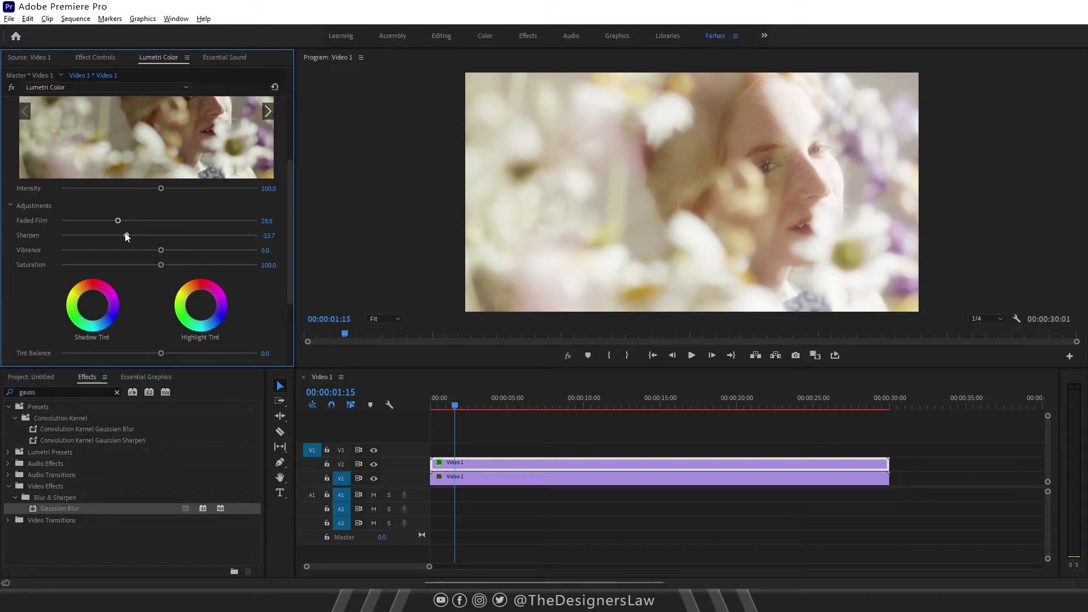
Step: Place Sound 1 from the Project panel onto audio track A1
{"action": "left_click_drag", "start_coordinate": [58, 466], "coordinate": [441, 502]}
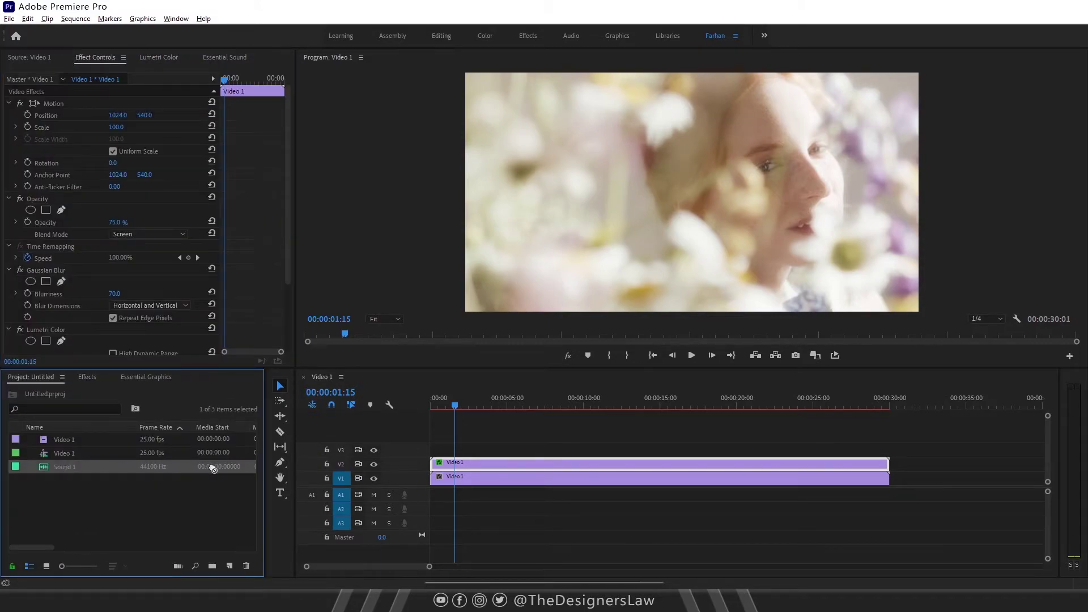
{"action": "scroll", "coordinate": [576, 525], "scroll_direction": "up", "scroll_amount": 2}
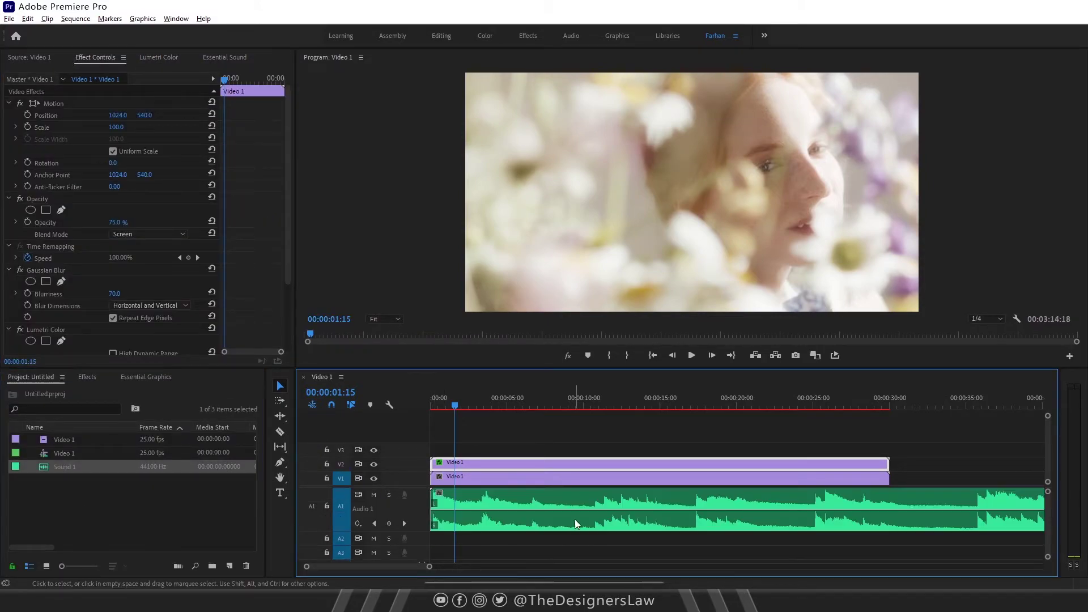